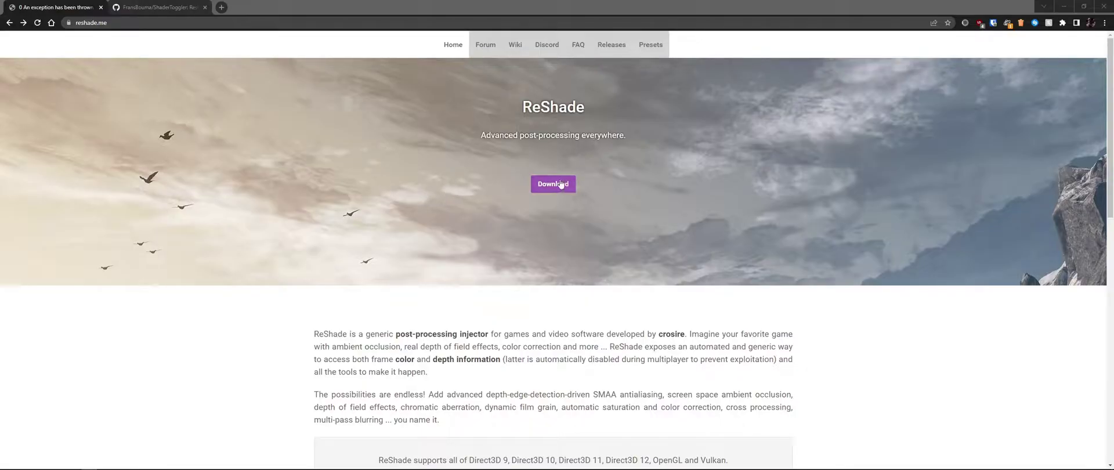
- Download the ReShade 5.2.1 installer from reshade.me, accept the singleplayer-only warning, and go to the ShaderToggler tab
{"action": "left_click", "coordinate": [73, 23]}
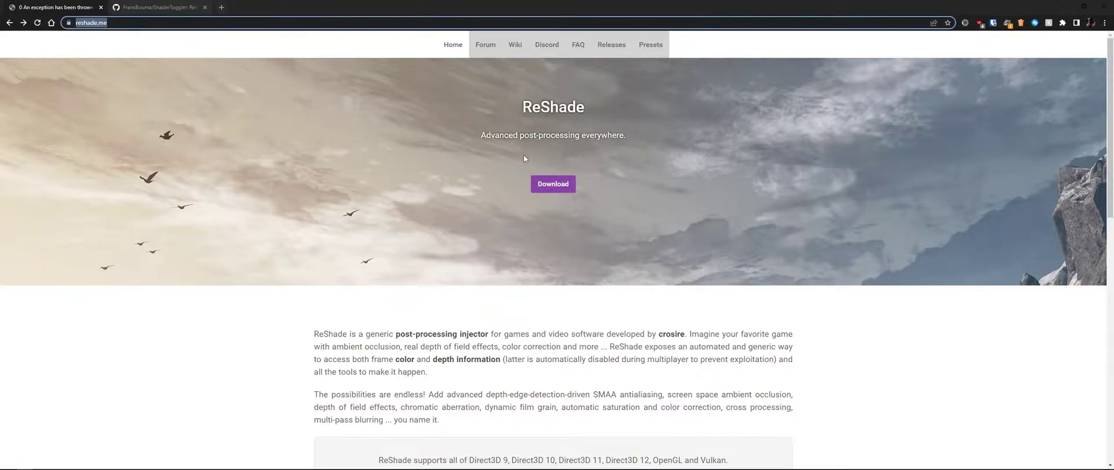
{"action": "left_click", "coordinate": [559, 185]}
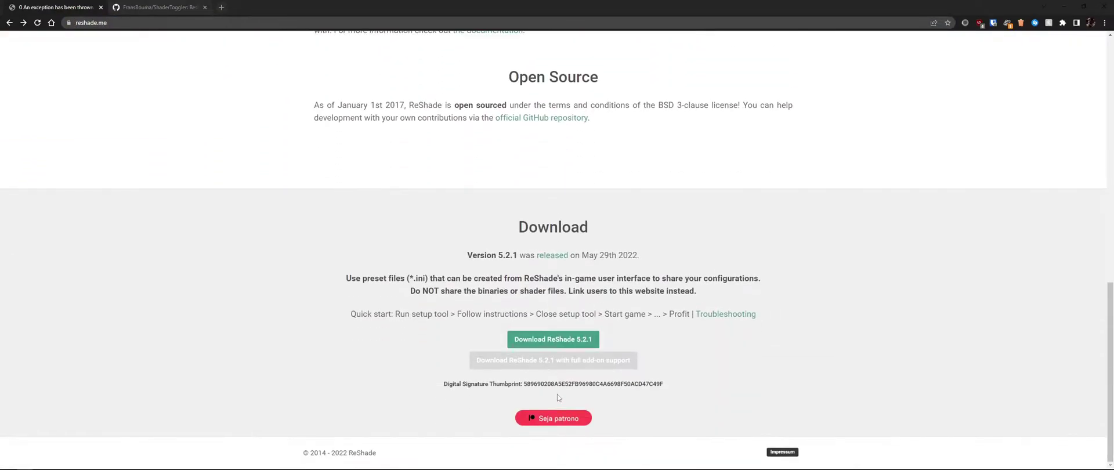
{"action": "left_click", "coordinate": [601, 367]}
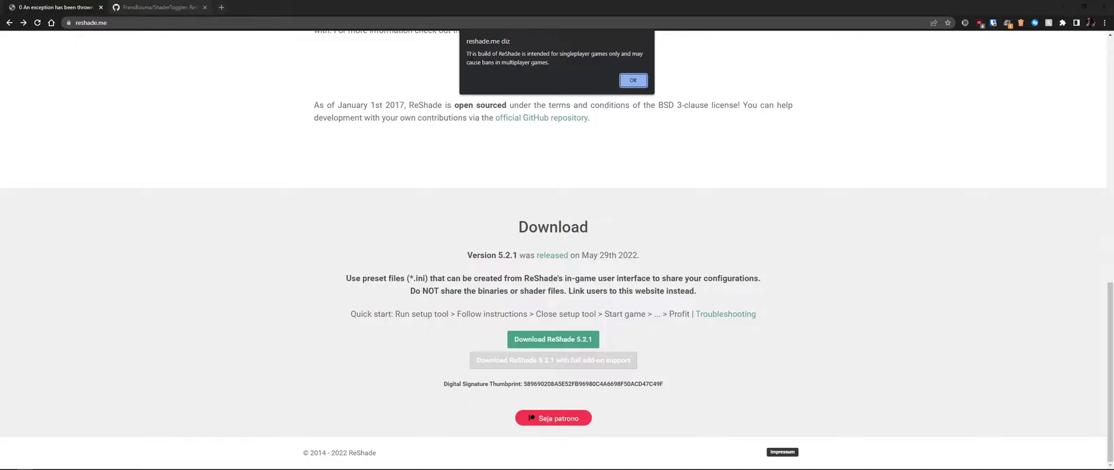
{"action": "left_click", "coordinate": [632, 81]}
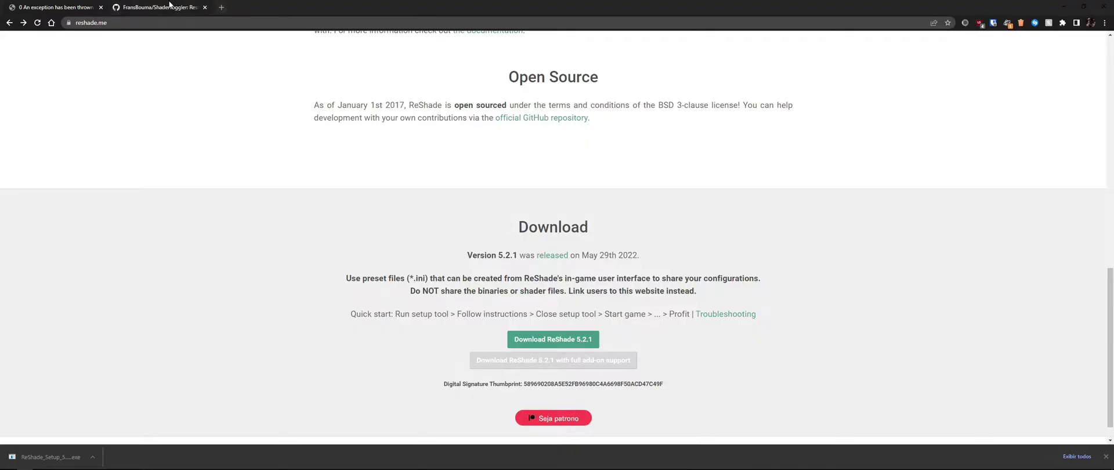
{"action": "left_click", "coordinate": [169, 6]}
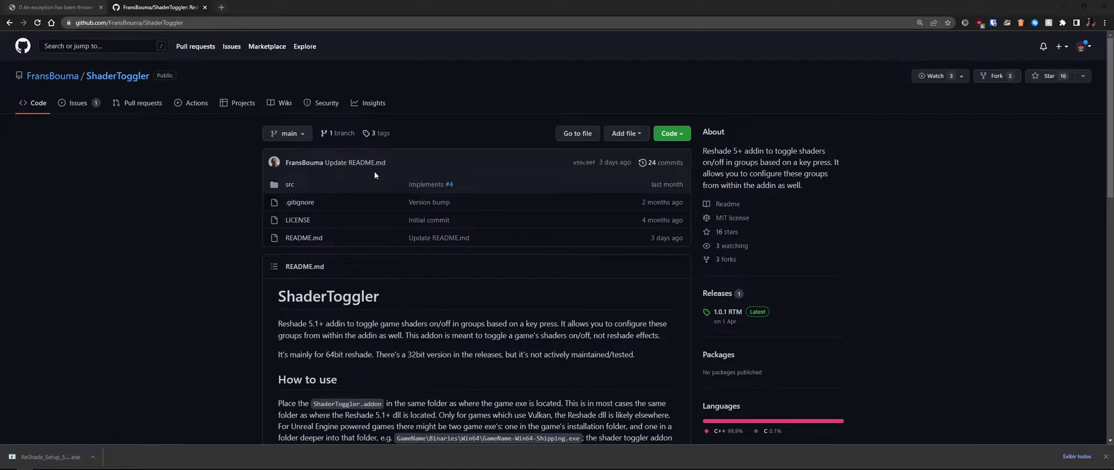
- Open the ShaderToggler 1.0.1 RTM release page and look it over
{"action": "left_click", "coordinate": [729, 313]}
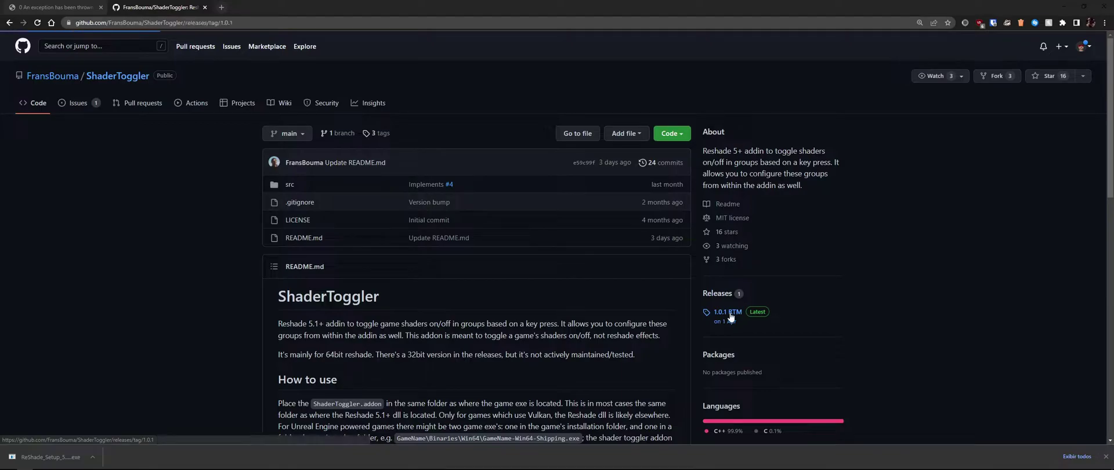
{"action": "scroll", "coordinate": [552, 231], "scroll_direction": "down", "scroll_amount": 2}
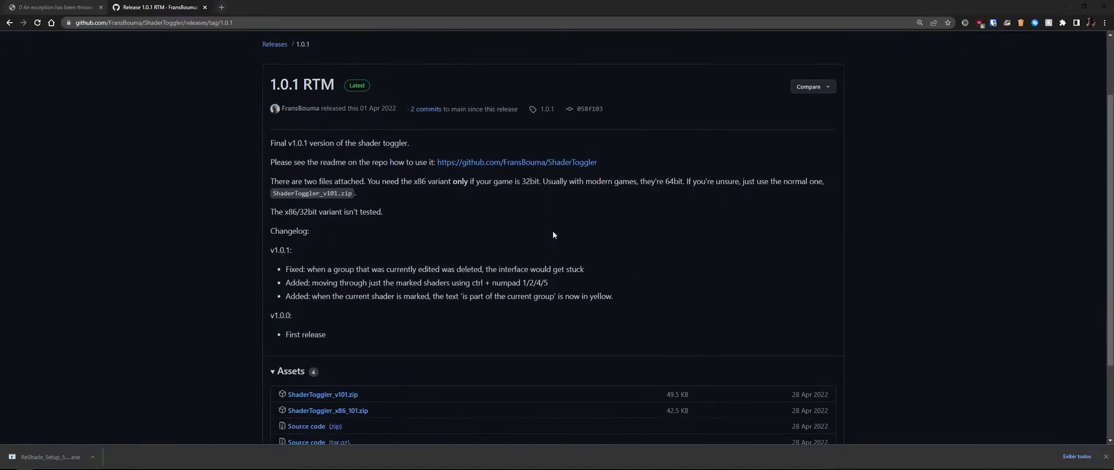
{"action": "scroll", "coordinate": [550, 231], "scroll_direction": "up", "scroll_amount": 1}
{"action": "left_click_drag", "start_coordinate": [270, 128], "coordinate": [426, 144]}
{"action": "scroll", "coordinate": [364, 265], "scroll_direction": "down", "scroll_amount": 3}
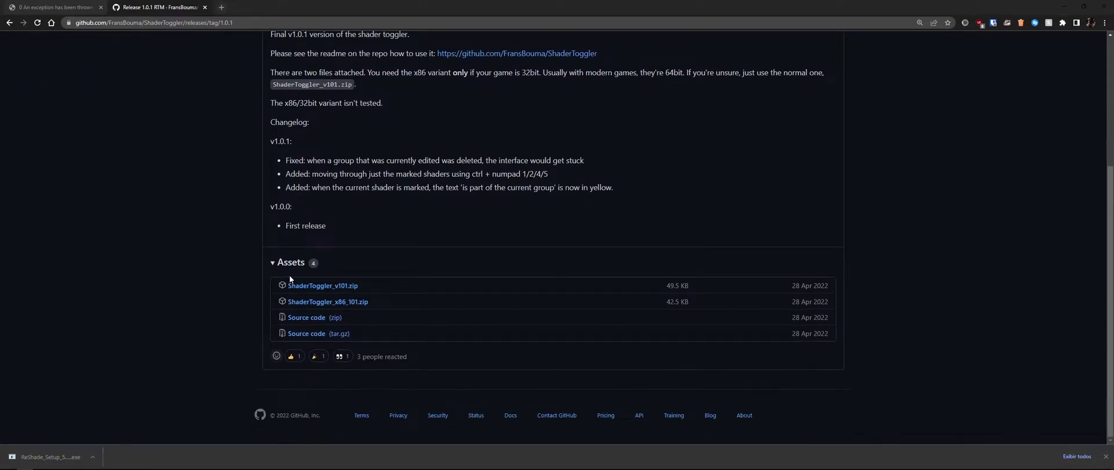
- Find the release's Assets list, then bring up Windows Task Manager
{"action": "left_click_drag", "start_coordinate": [260, 263], "coordinate": [306, 264]}
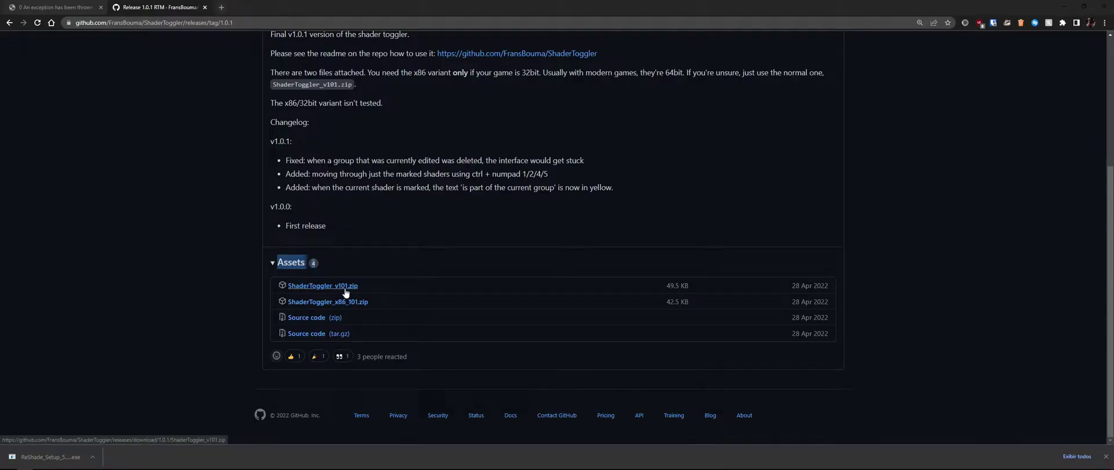
{"action": "left_click", "coordinate": [385, 304]}
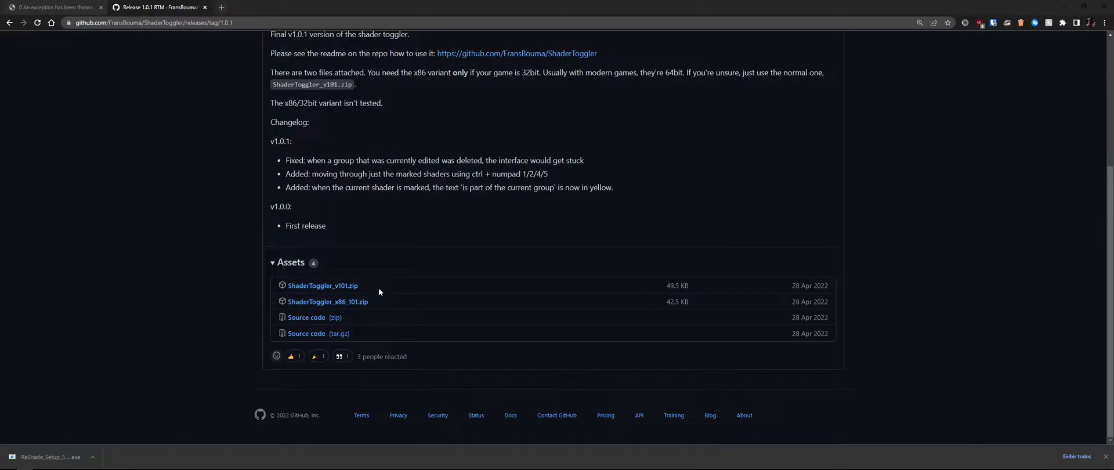
{"action": "key", "text": "ctrl+shift+Escape"}
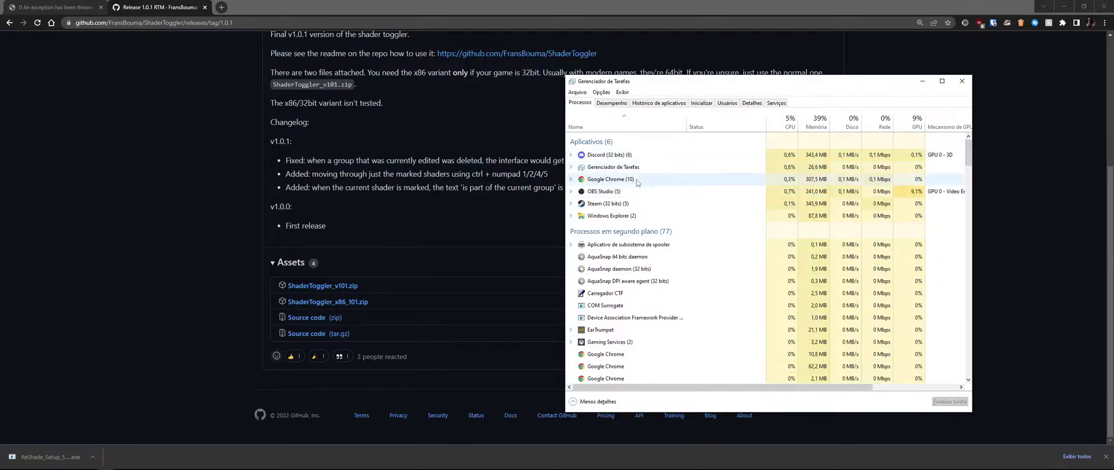
- Close Task Manager, download ShaderToggler_v101.zip, and run the downloaded ReShade setup
{"action": "left_click", "coordinate": [962, 80]}
{"action": "left_click", "coordinate": [343, 286]}
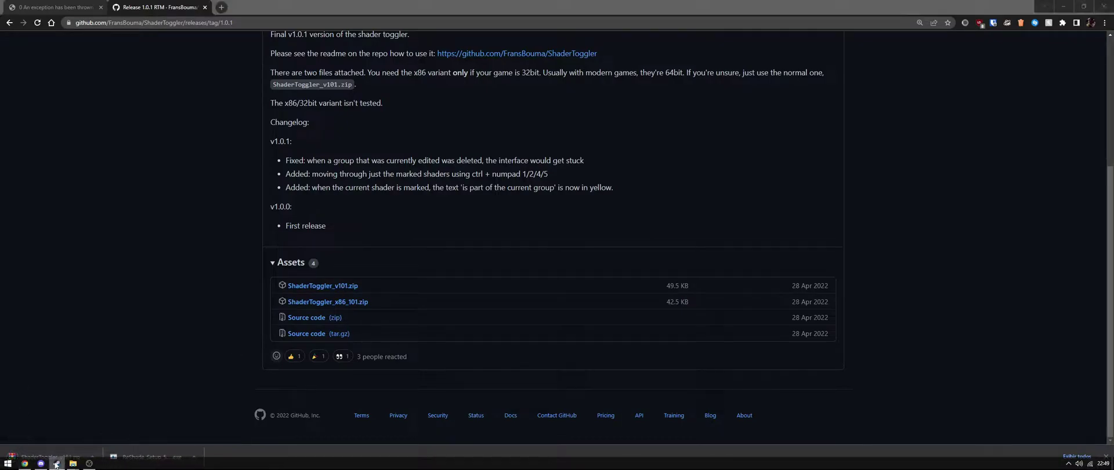
{"action": "key", "text": "alt+Tab"}
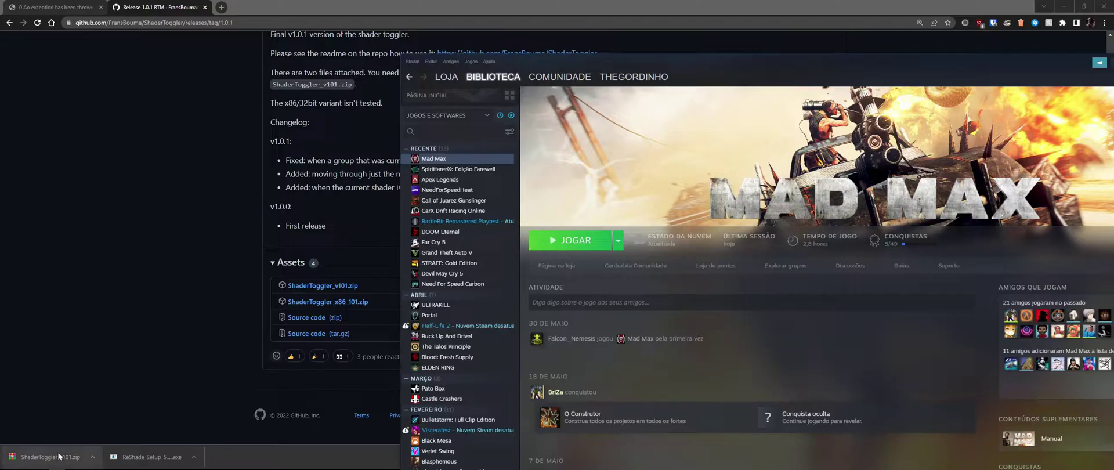
{"action": "left_click_drag", "start_coordinate": [995, 63], "coordinate": [1113, 64]}
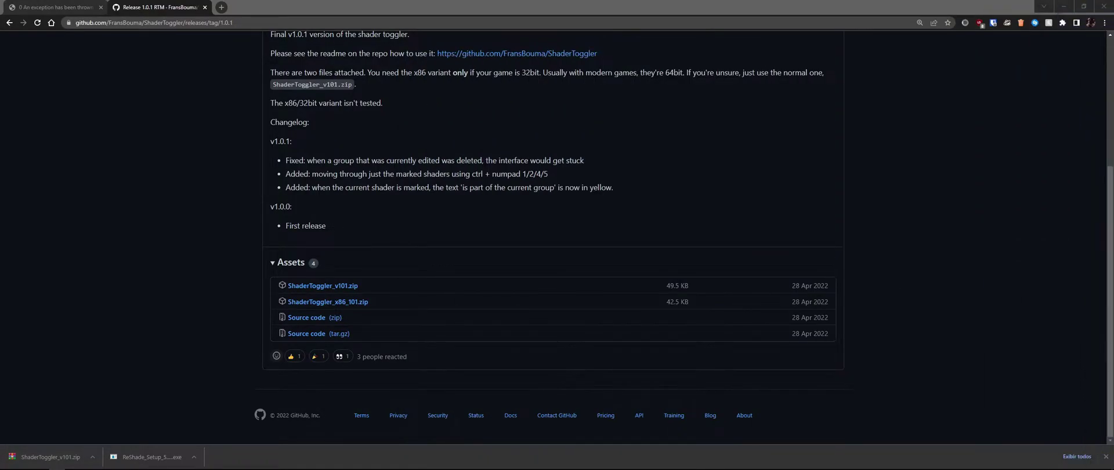
{"action": "left_click", "coordinate": [146, 456]}
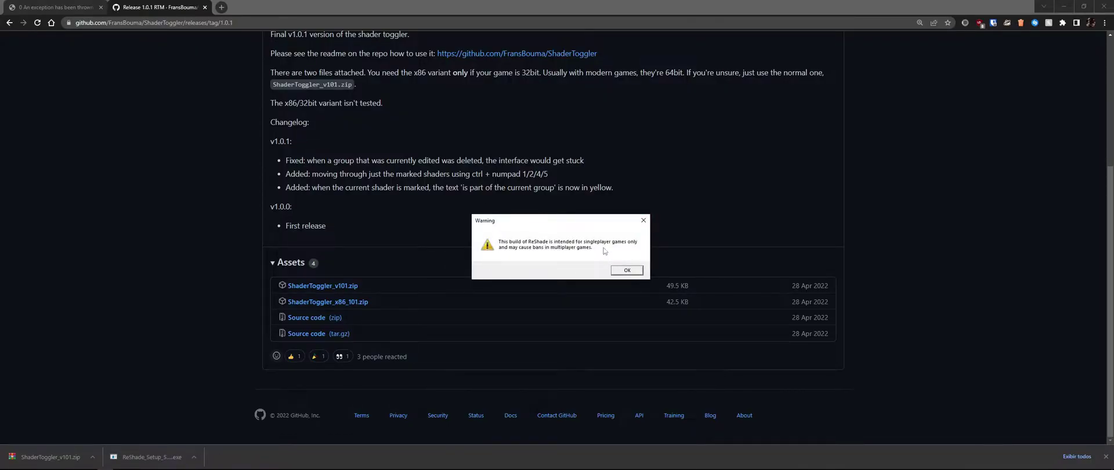
- Accept the ReShade warning and browse to MadMax.exe as the target game
{"action": "left_click", "coordinate": [627, 270]}
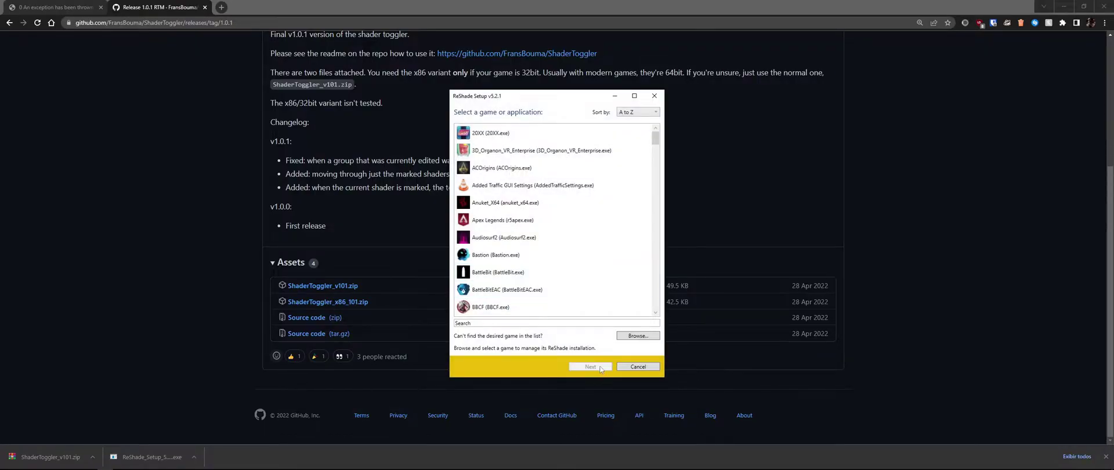
{"action": "left_click", "coordinate": [638, 336]}
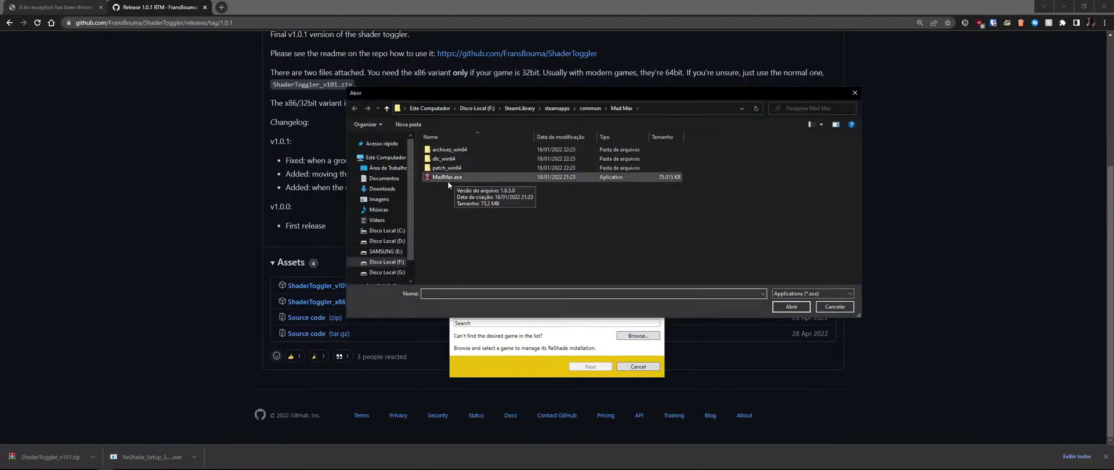
{"action": "left_click", "coordinate": [439, 176]}
{"action": "left_click", "coordinate": [791, 307]}
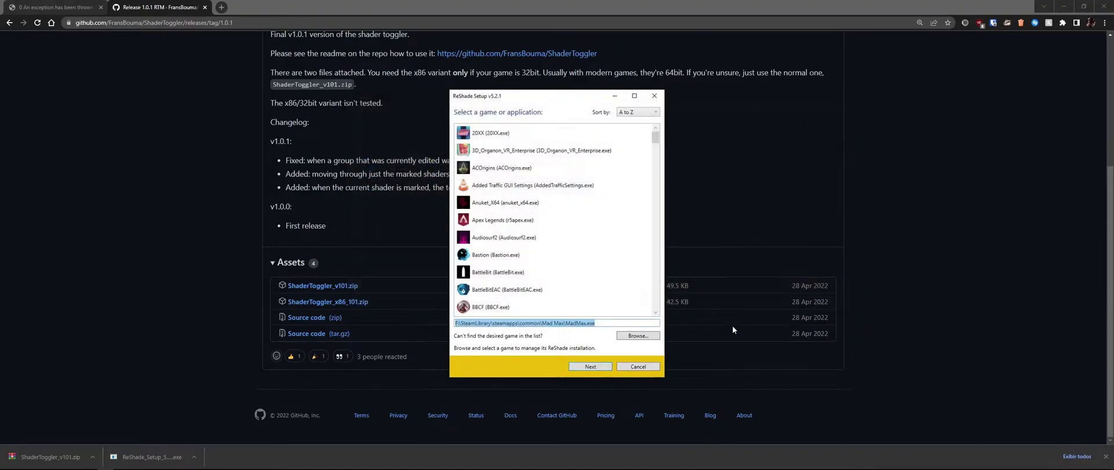
{"action": "left_click", "coordinate": [599, 369]}
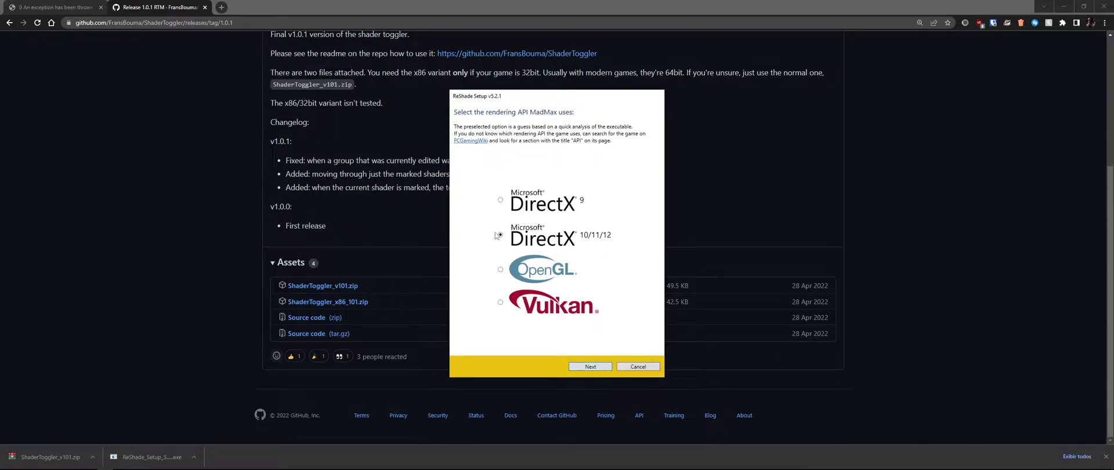
- Install ReShade with DirectX 10/11/12, no preset, and the SweetFX package excluded
{"action": "left_click", "coordinate": [609, 368]}
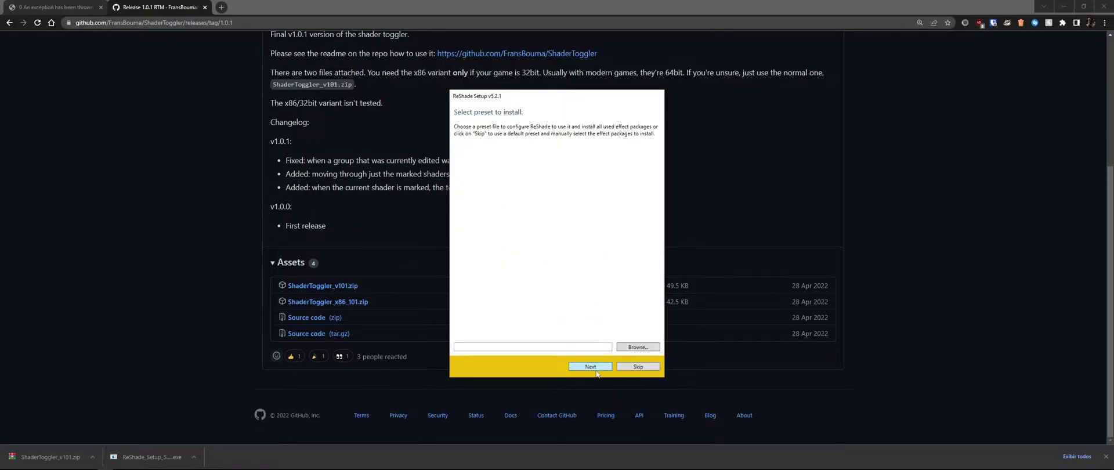
{"action": "left_click", "coordinate": [597, 371]}
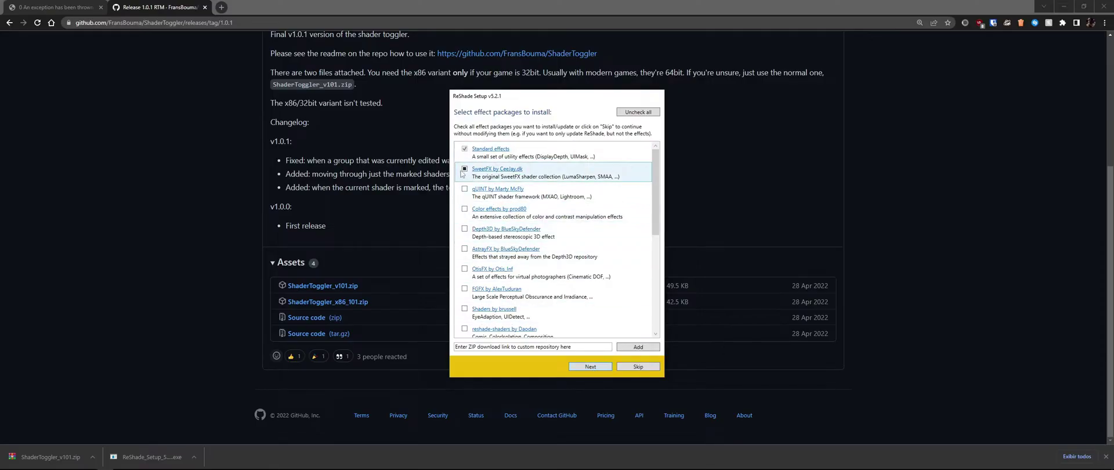
{"action": "left_click", "coordinate": [464, 170]}
{"action": "left_click", "coordinate": [590, 367]}
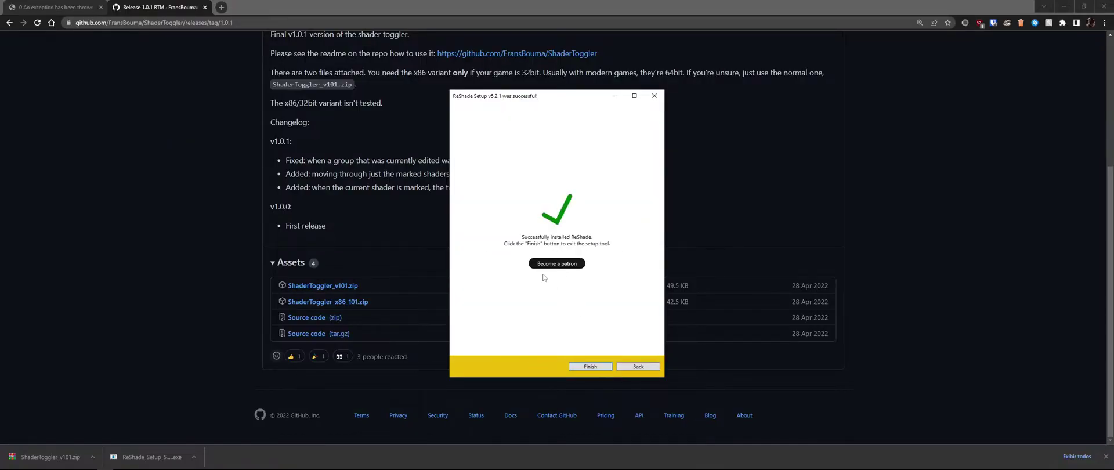
- Close the Patreon page that opened and finish the ReShade installer
{"action": "left_click", "coordinate": [562, 270]}
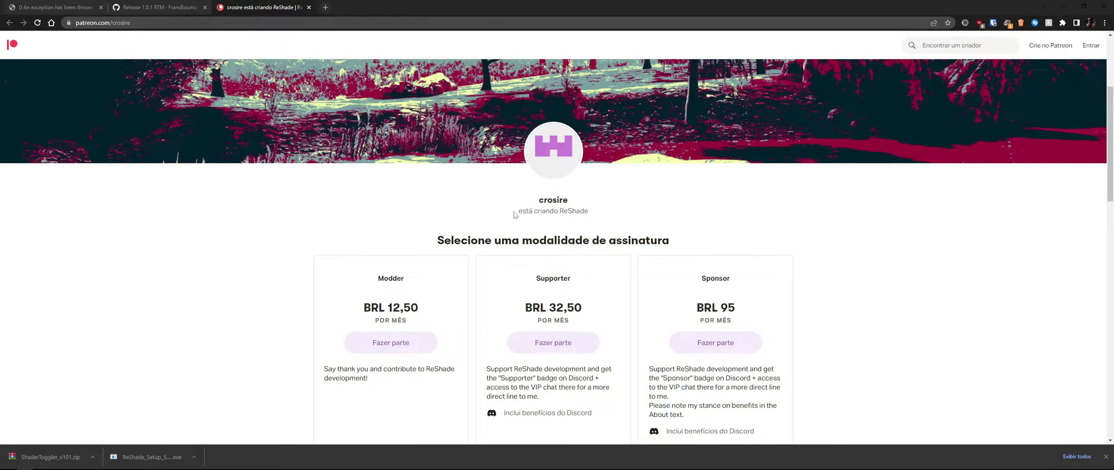
{"action": "middle_click", "coordinate": [273, 4]}
{"action": "key", "text": "alt+Tab"}
{"action": "left_click", "coordinate": [591, 366]}
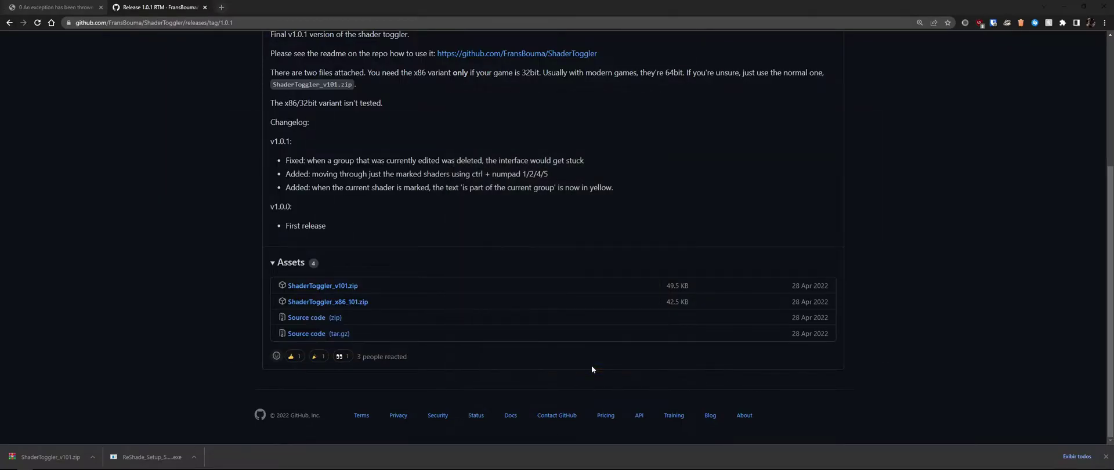
- Open ShaderToggler_v101.zip in WinRAR and read through ShaderToggler_Readme.txt in Notepad, then close it
{"action": "left_click", "coordinate": [49, 458]}
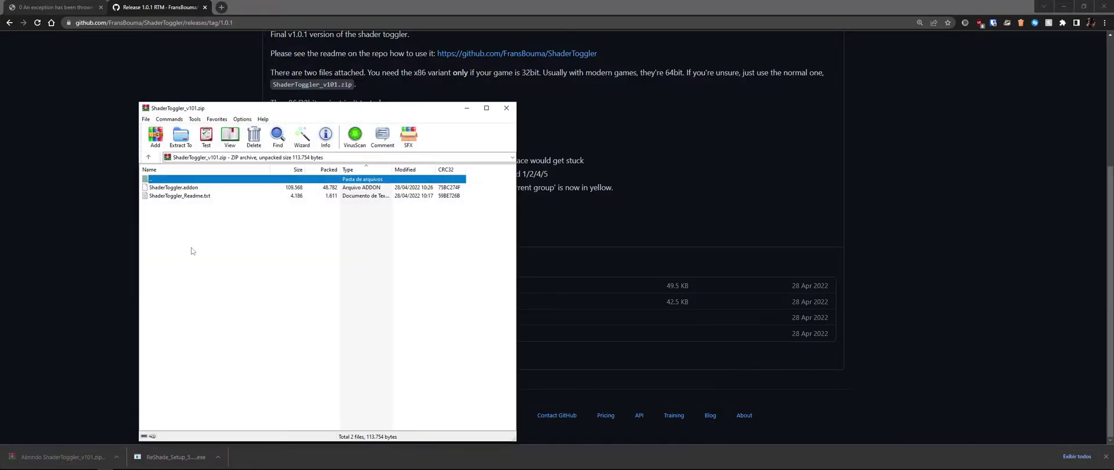
{"action": "double_click", "coordinate": [184, 196]}
{"action": "scroll", "coordinate": [472, 282], "scroll_direction": "down", "scroll_amount": 6}
{"action": "scroll", "coordinate": [481, 267], "scroll_direction": "down", "scroll_amount": 1}
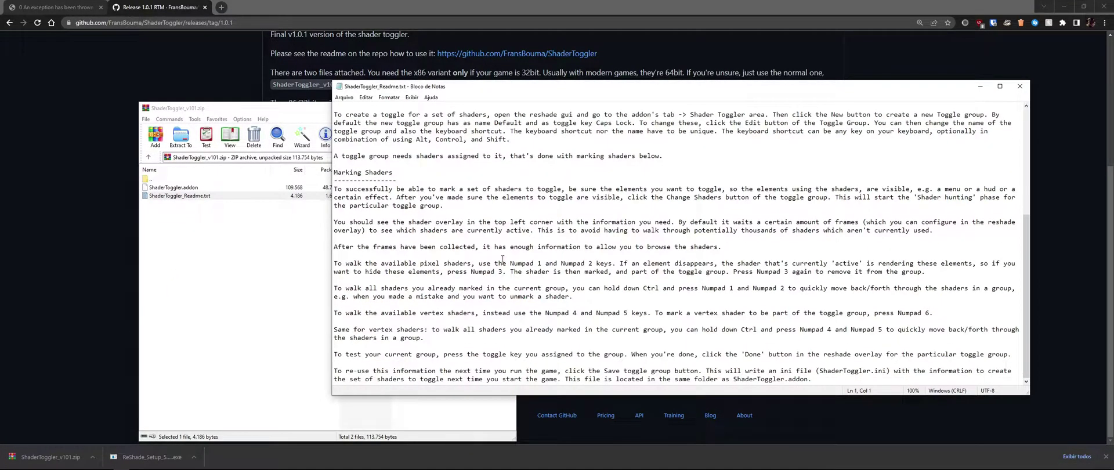
{"action": "scroll", "coordinate": [495, 257], "scroll_direction": "up", "scroll_amount": 8}
{"action": "scroll", "coordinate": [466, 230], "scroll_direction": "down", "scroll_amount": 3}
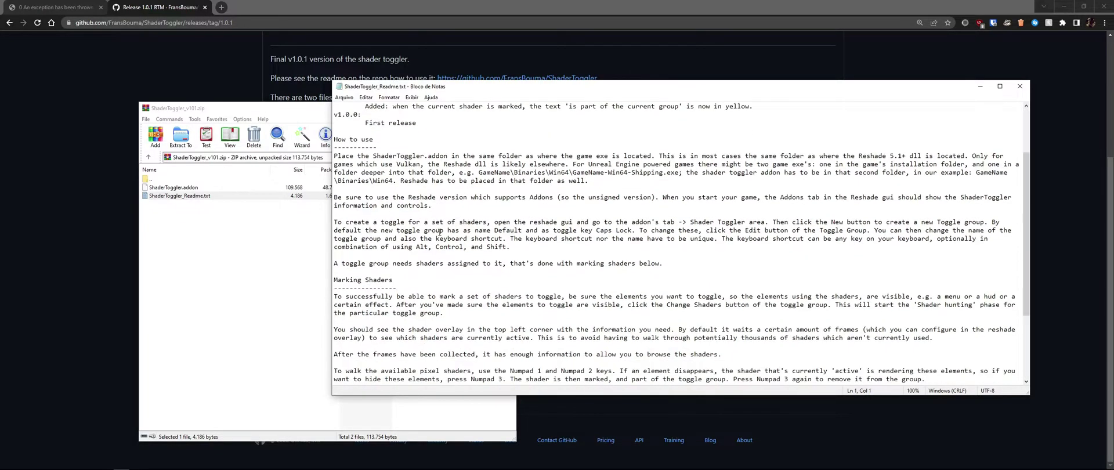
{"action": "scroll", "coordinate": [433, 216], "scroll_direction": "up", "scroll_amount": 3}
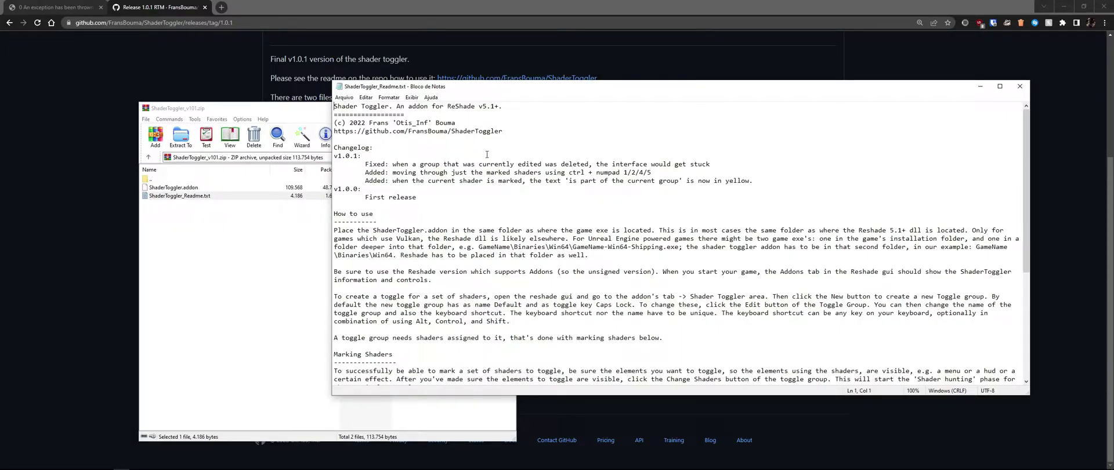
{"action": "scroll", "coordinate": [417, 189], "scroll_direction": "down", "scroll_amount": 7}
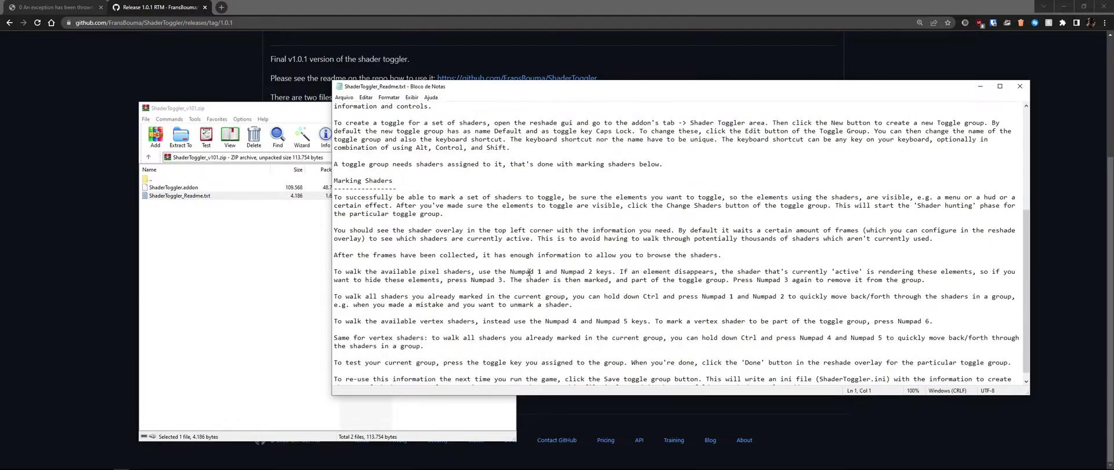
{"action": "scroll", "coordinate": [530, 266], "scroll_direction": "up", "scroll_amount": 6}
{"action": "scroll", "coordinate": [530, 266], "scroll_direction": "up", "scroll_amount": 2}
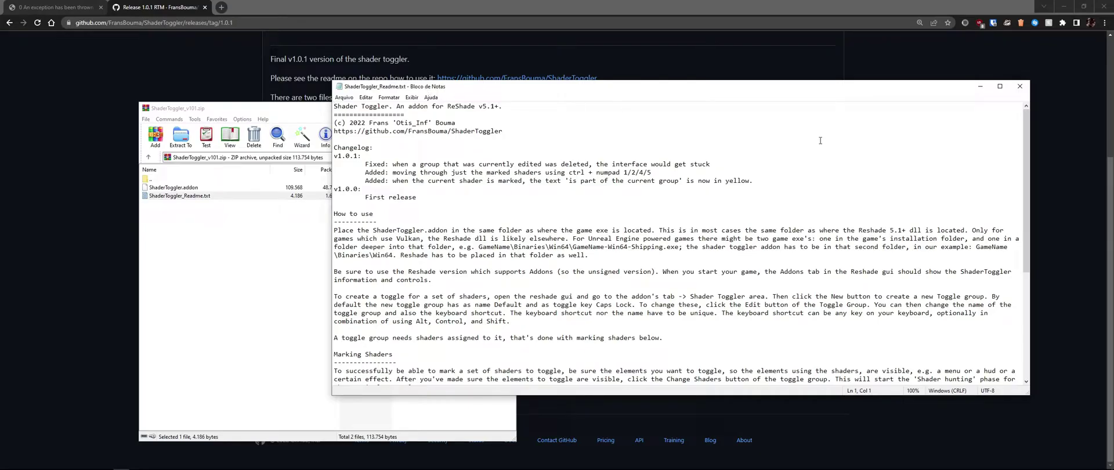
{"action": "left_click", "coordinate": [1019, 86]}
- Go to the Mad Max game folder and check the ReShade files dxgi.dll and reshade-shaders
{"action": "mouse_move", "coordinate": [31, 464]}
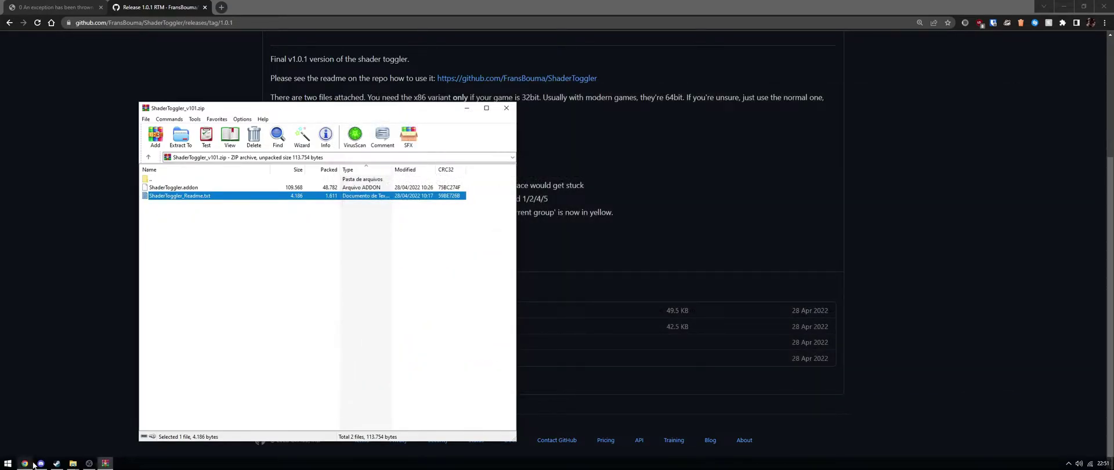
{"action": "mouse_move", "coordinate": [72, 463]}
{"action": "left_click", "coordinate": [76, 429]}
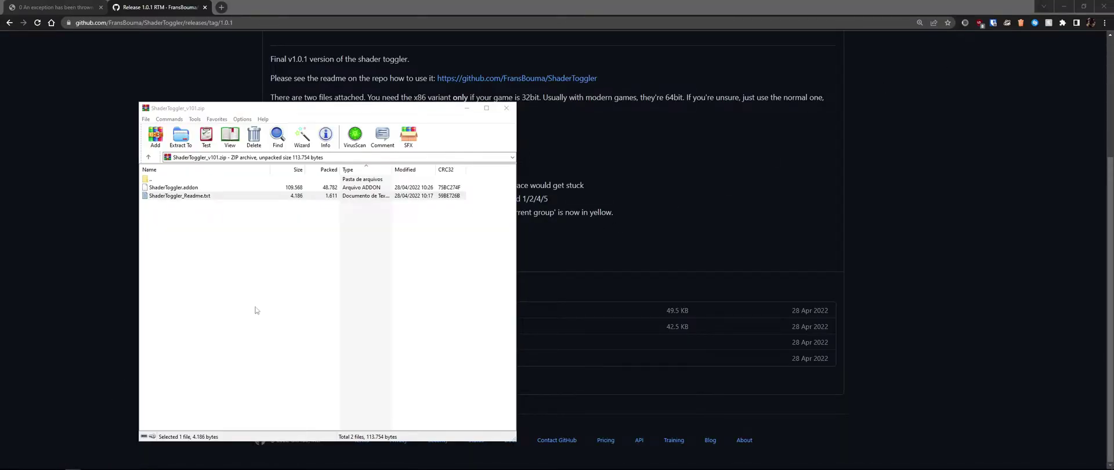
{"action": "key", "text": "alt+Tab"}
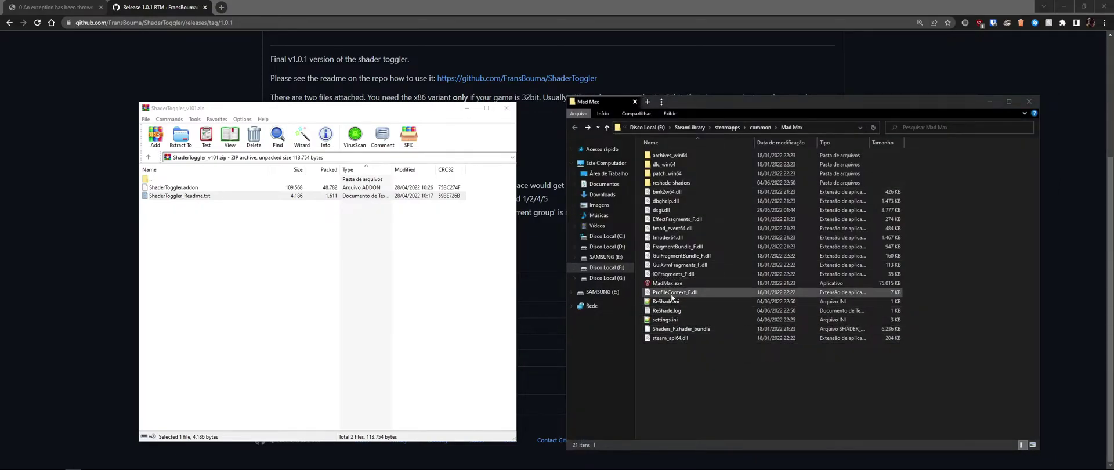
{"action": "left_click", "coordinate": [680, 301]}
{"action": "left_click", "coordinate": [673, 210]}
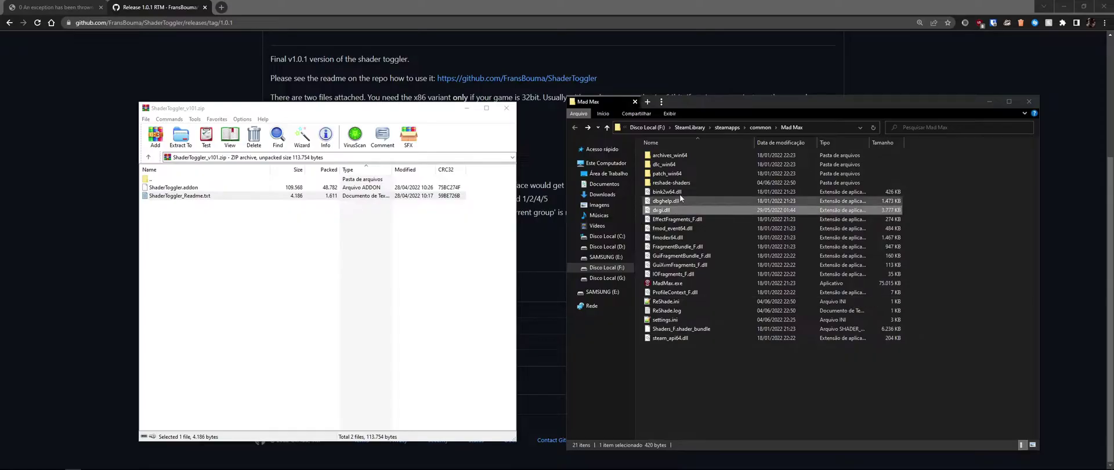
{"action": "left_click", "coordinate": [685, 183]}
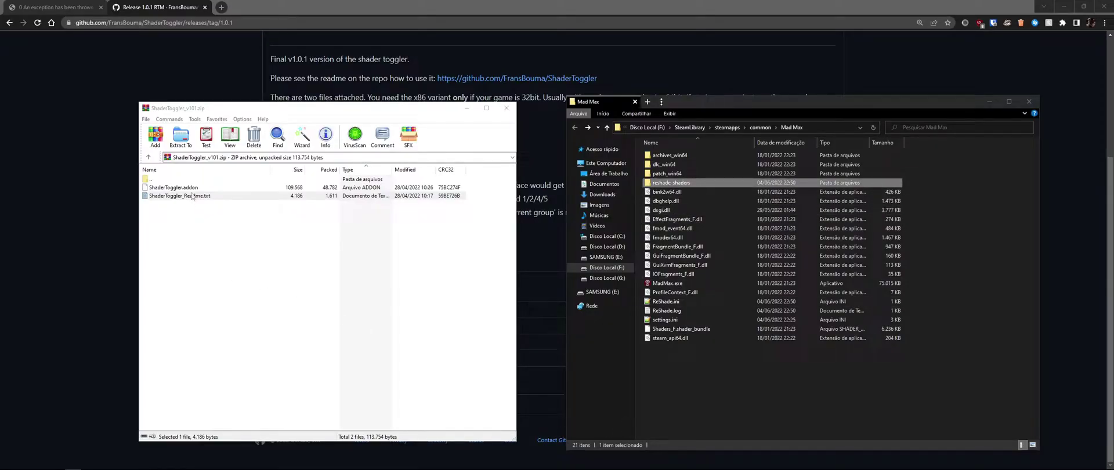
- Drag ShaderToggler.addon from the archive into the Mad Max folder beside MadMax.exe and reopen the readme
{"action": "left_click", "coordinate": [174, 188]}
{"action": "left_click_drag", "start_coordinate": [160, 190], "coordinate": [711, 364]}
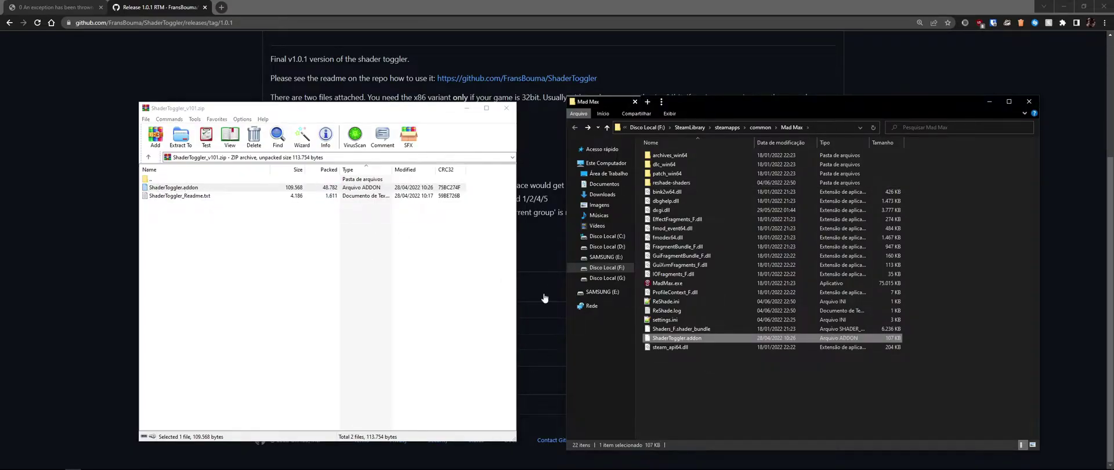
{"action": "left_click", "coordinate": [673, 283]}
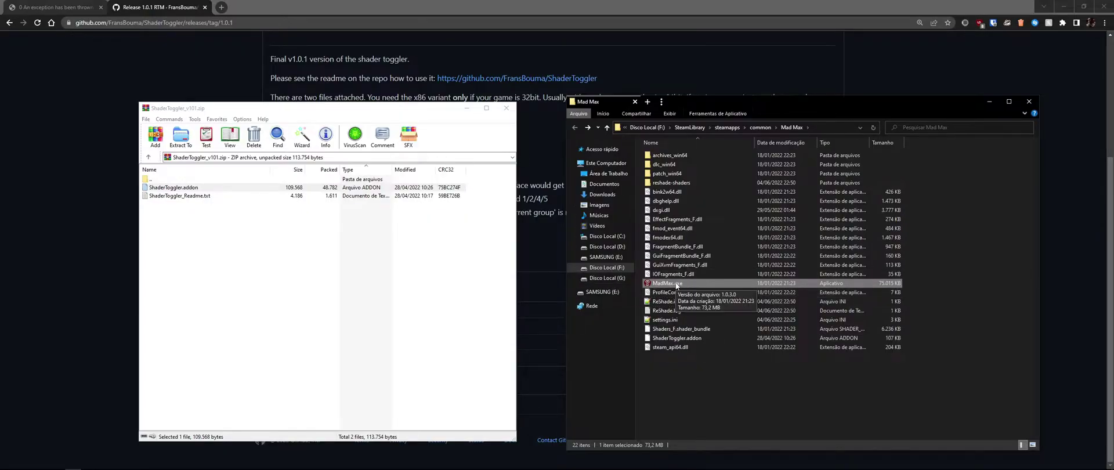
{"action": "left_click", "coordinate": [192, 198]}
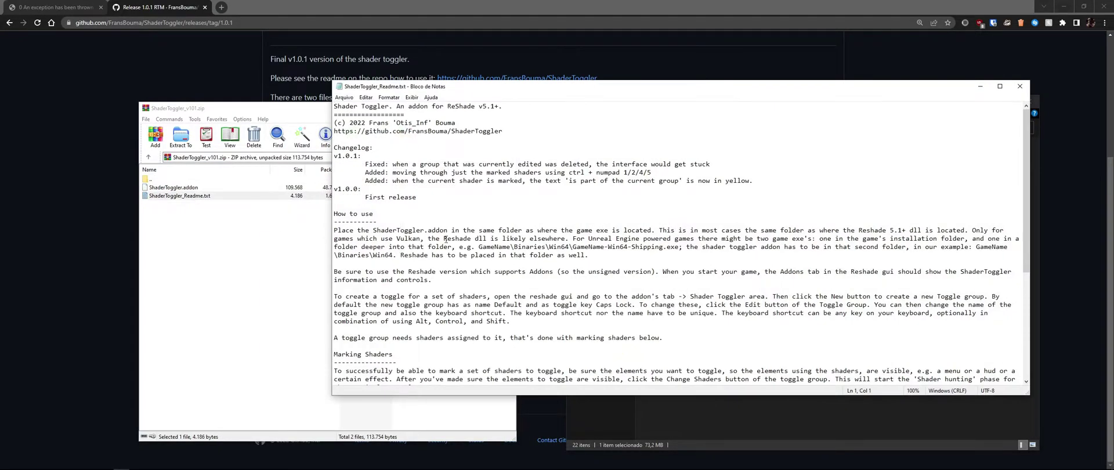
- Highlight the readme's How to use heading and its Vulkan and Unreal Engine note
{"action": "left_click", "coordinate": [352, 230]}
{"action": "left_click", "coordinate": [362, 214]}
{"action": "key", "text": "End"}
{"action": "key", "text": "shift+Home"}
{"action": "left_click_drag", "start_coordinate": [421, 238], "coordinate": [573, 247]}
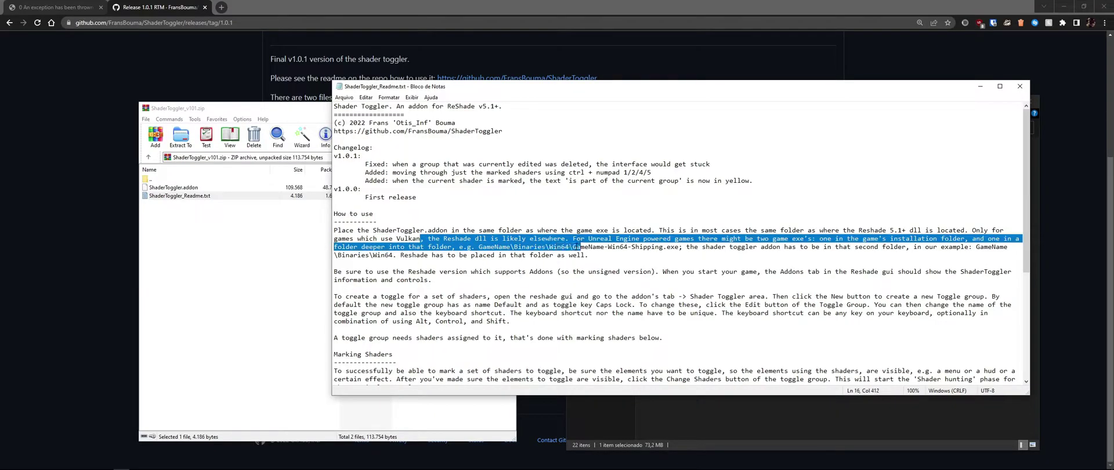
{"action": "left_click", "coordinate": [572, 246]}
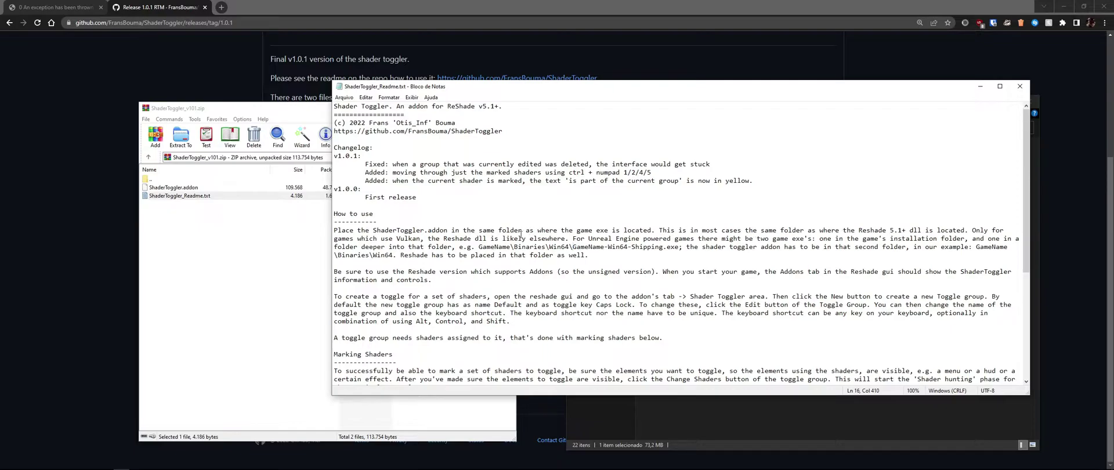
- Highlight the Vulkan sentence and GameName\Binaries\Win64 path example, then close Notepad
{"action": "left_click_drag", "start_coordinate": [572, 239], "coordinate": [628, 240]}
{"action": "left_click_drag", "start_coordinate": [479, 247], "coordinate": [628, 247]}
{"action": "left_click_drag", "start_coordinate": [510, 246], "coordinate": [657, 247]}
{"action": "left_click", "coordinate": [488, 247]}
{"action": "left_click_drag", "start_coordinate": [476, 247], "coordinate": [515, 248]}
{"action": "left_click_drag", "start_coordinate": [679, 247], "coordinate": [968, 247]}
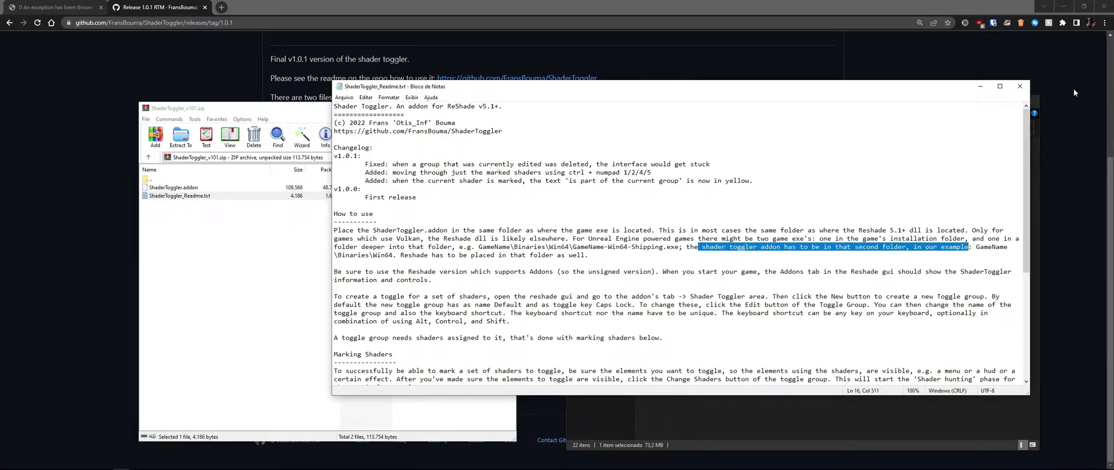
{"action": "left_click", "coordinate": [1027, 87]}
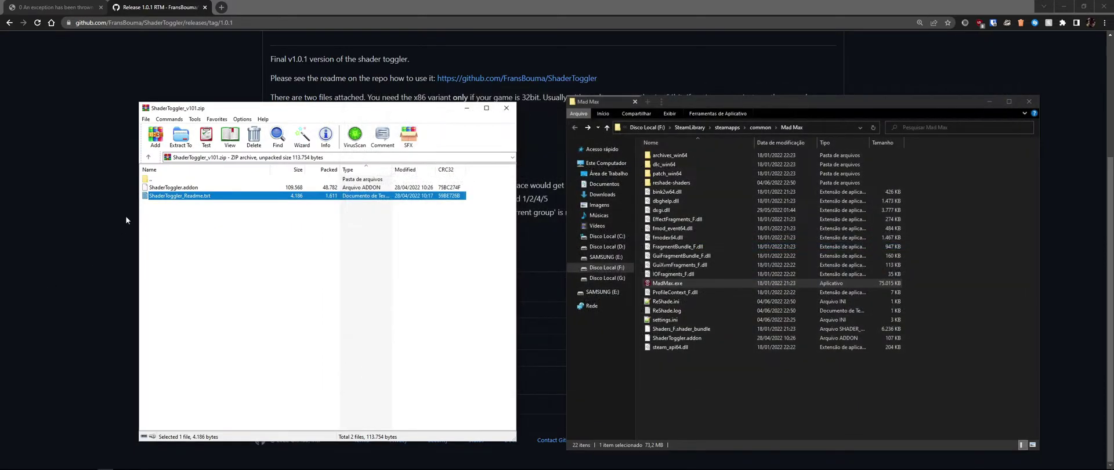
{"action": "left_click", "coordinate": [687, 336]}
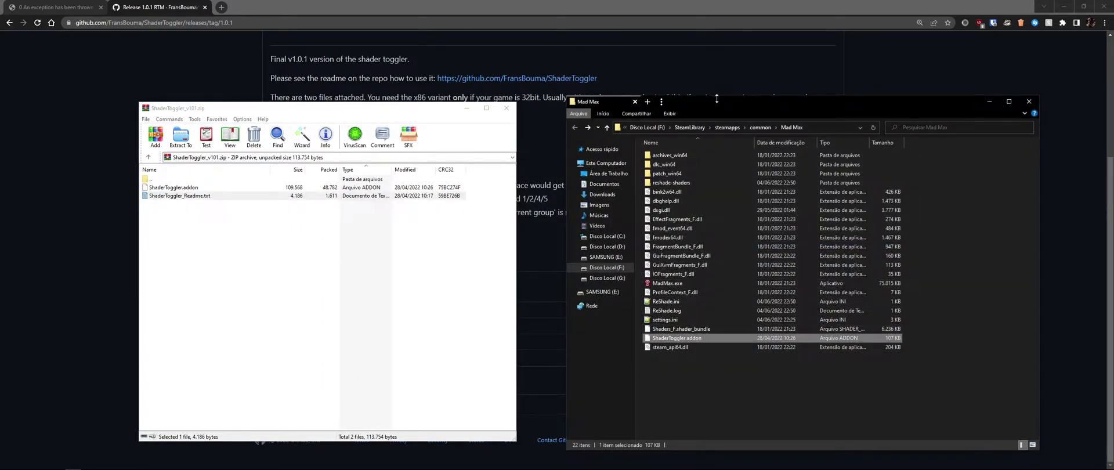
{"action": "left_click_drag", "start_coordinate": [703, 114], "coordinate": [726, 86]}
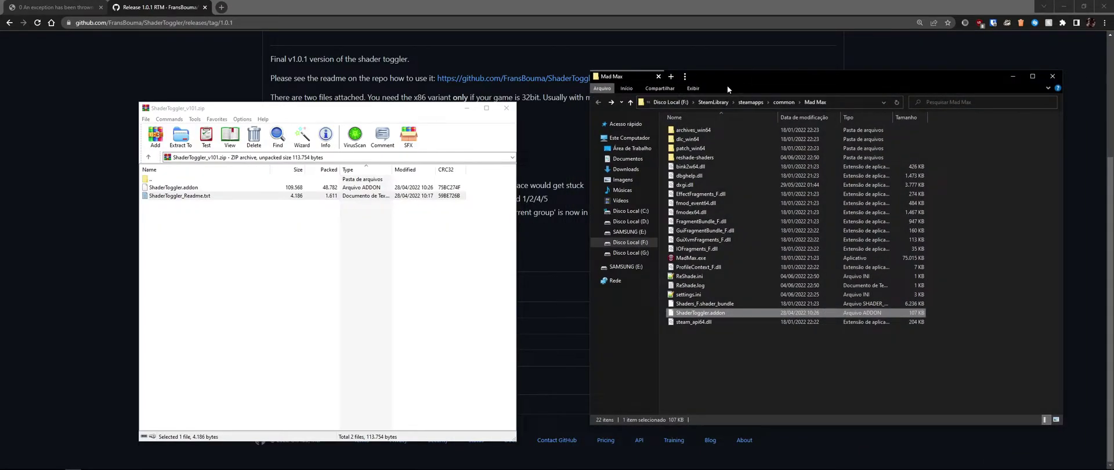
{"action": "left_click", "coordinate": [192, 189]}
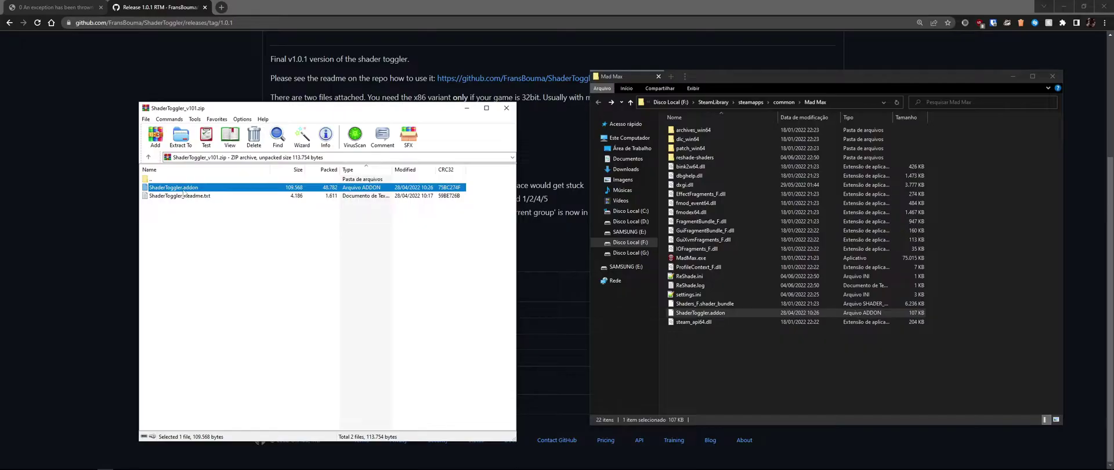